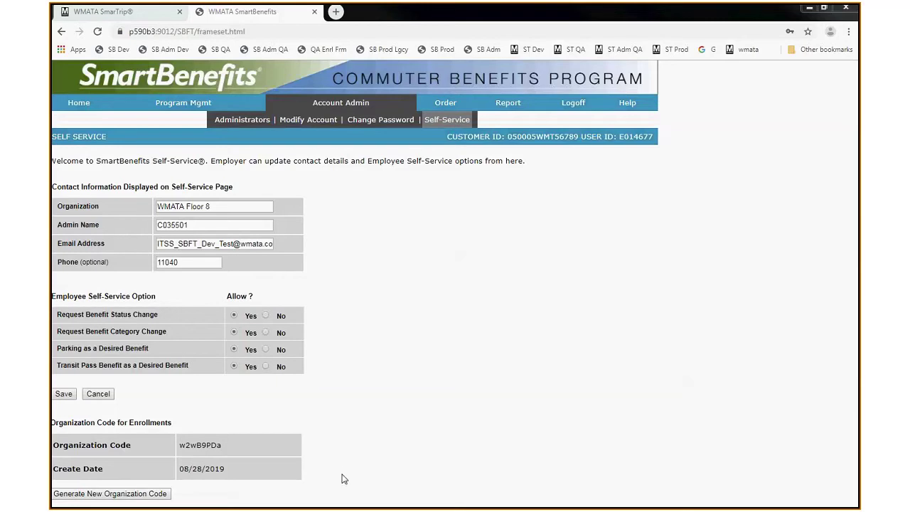
Step: Join SmartBenefits from the card summary using the organization code, accept the terms and conditions, and verify WMATA Floor 8 as the organization
drag(232, 446, 169, 445)
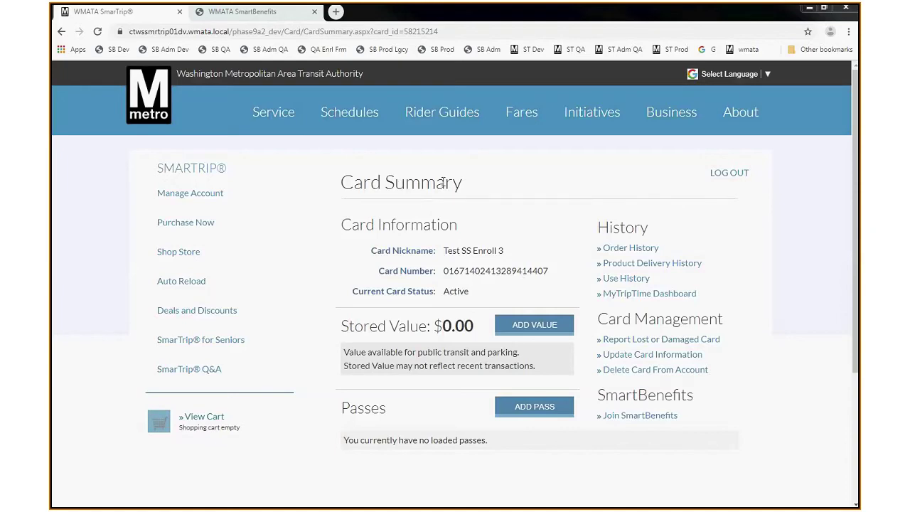
click(651, 418)
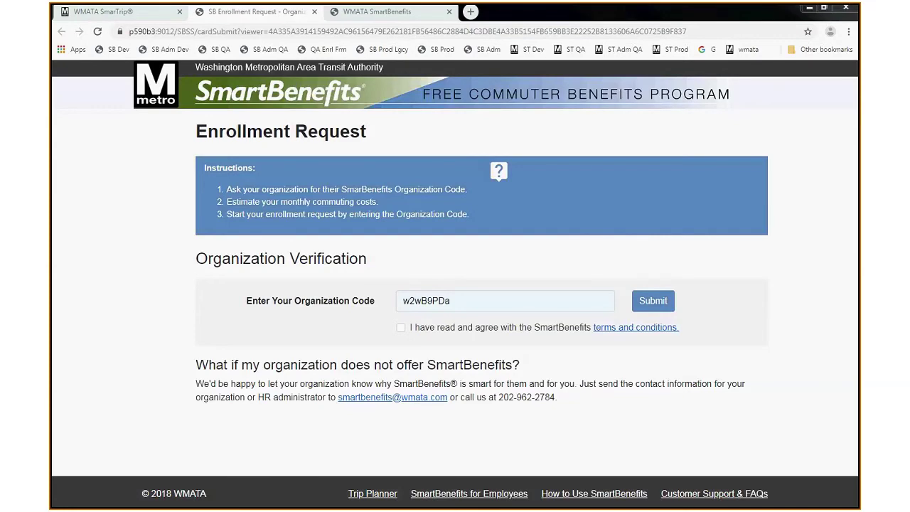
click(401, 329)
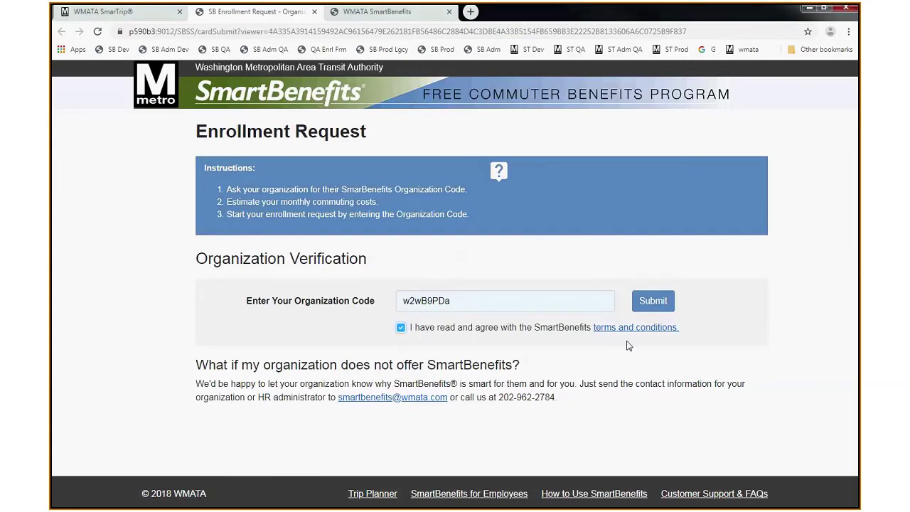
click(653, 301)
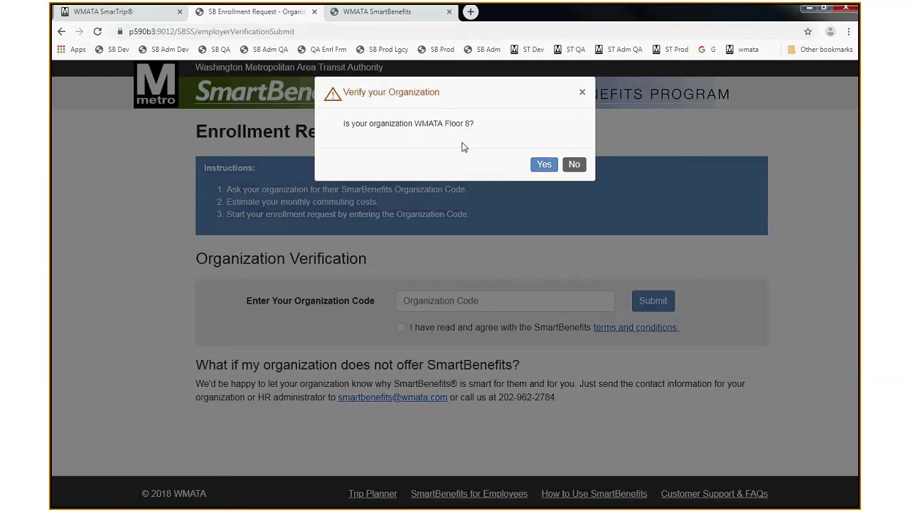
click(544, 167)
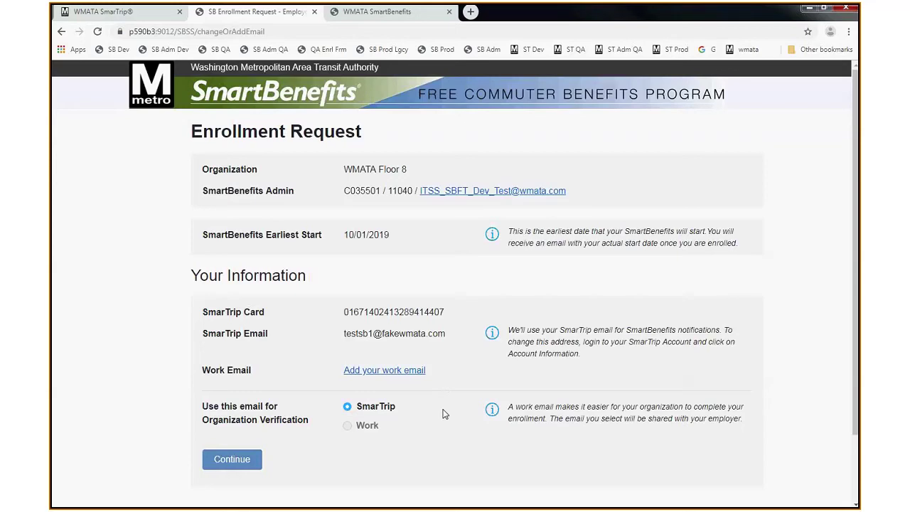
Step: Add and re-enter the employee's work email, save it, and continue with the work email for organization verification
click(380, 375)
click(382, 243)
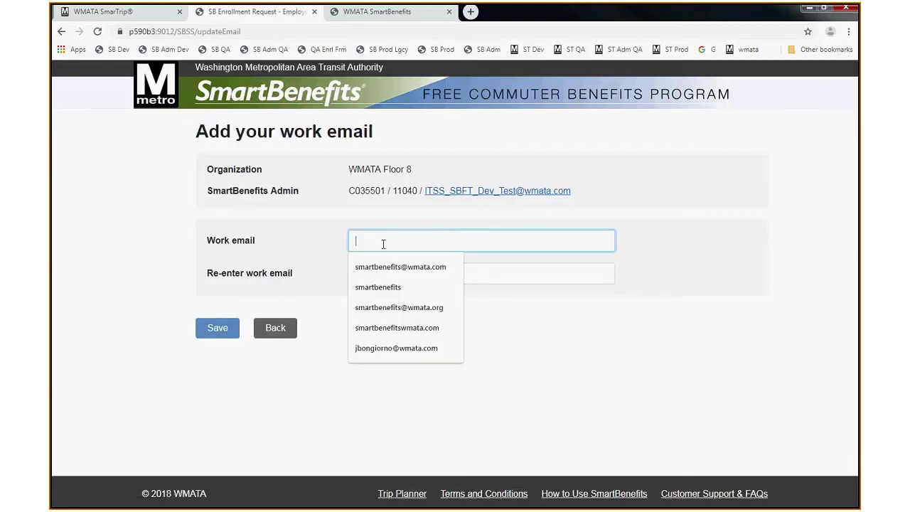
click(398, 267)
click(396, 273)
click(388, 302)
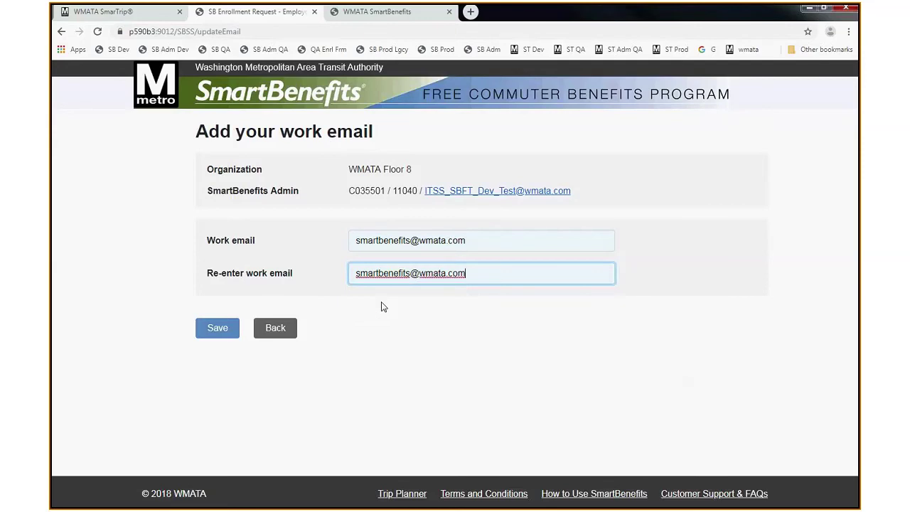
click(228, 333)
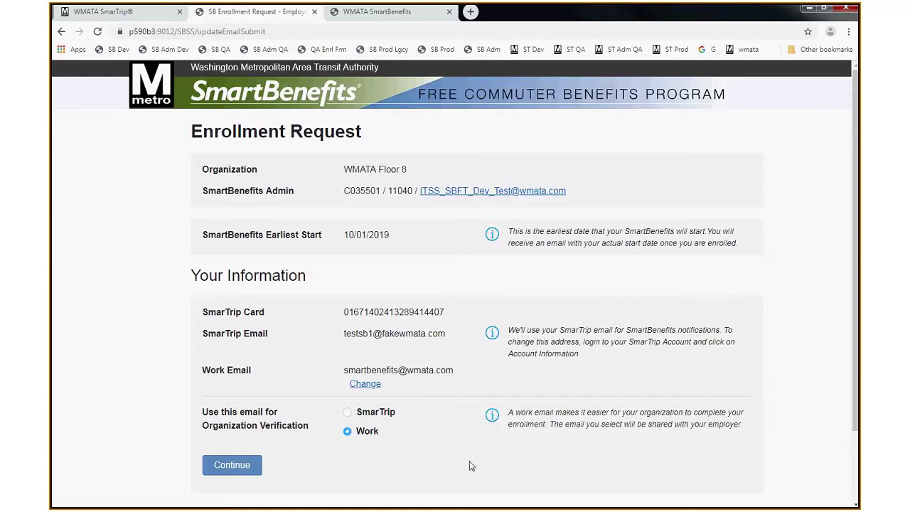
click(235, 466)
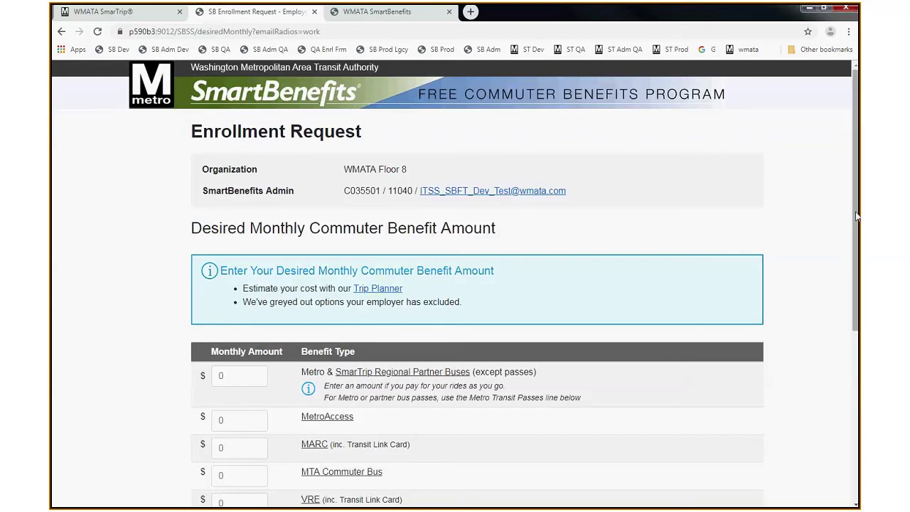
Step: Set the desired monthly amount for Metro & SmarTrip Regional Partner Buses to $205
drag(856, 215, 854, 236)
drag(854, 236, 853, 271)
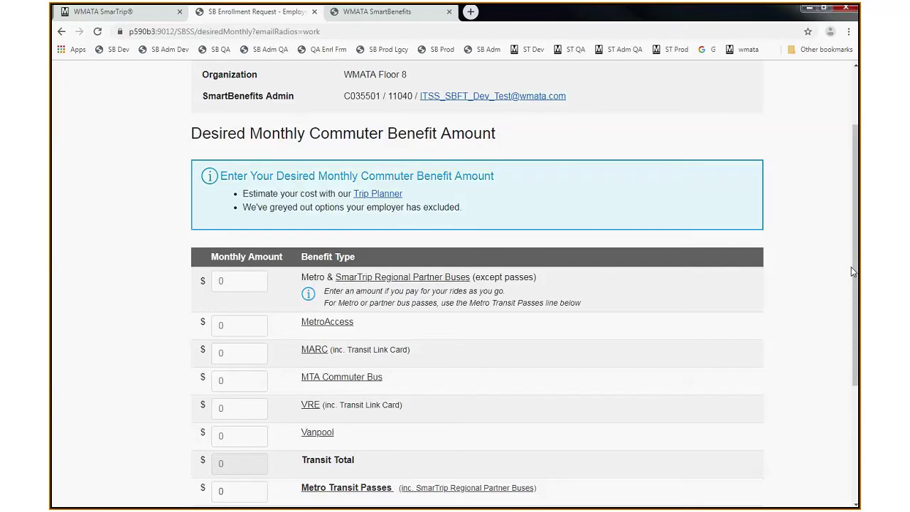
drag(853, 273, 848, 331)
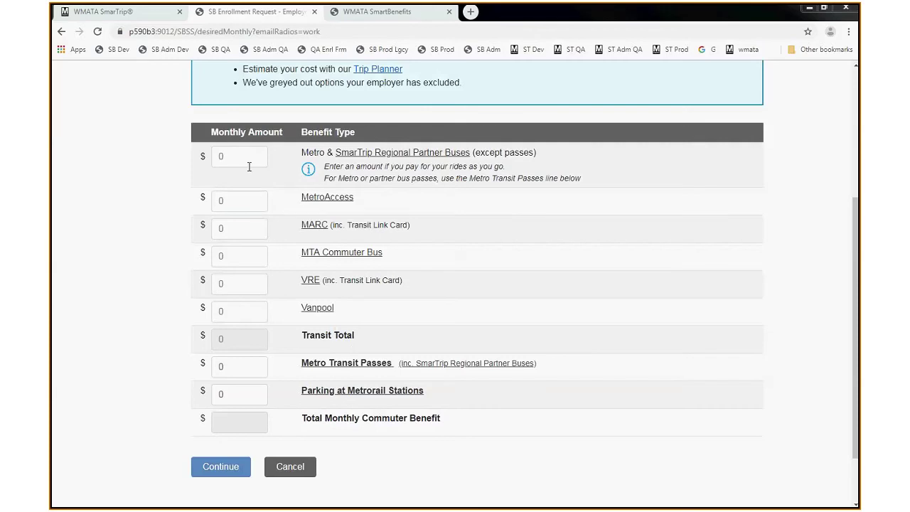
click(221, 154)
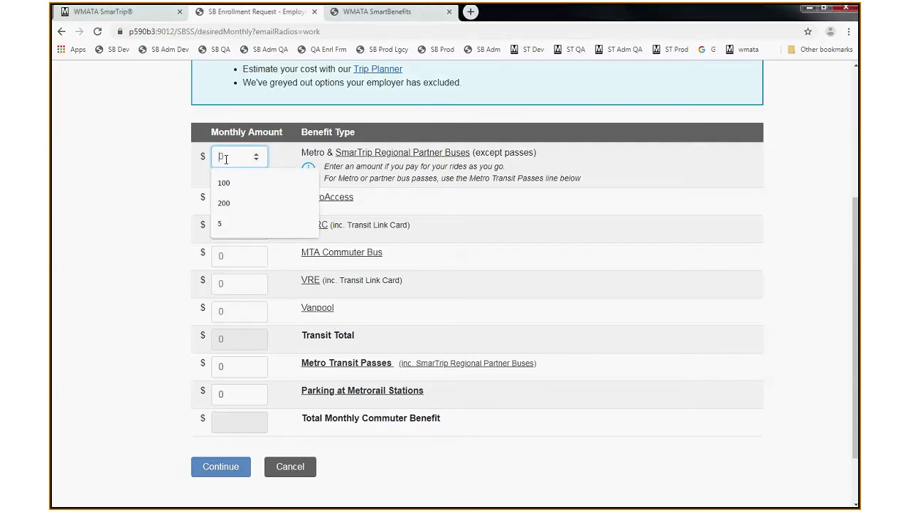
text(205)
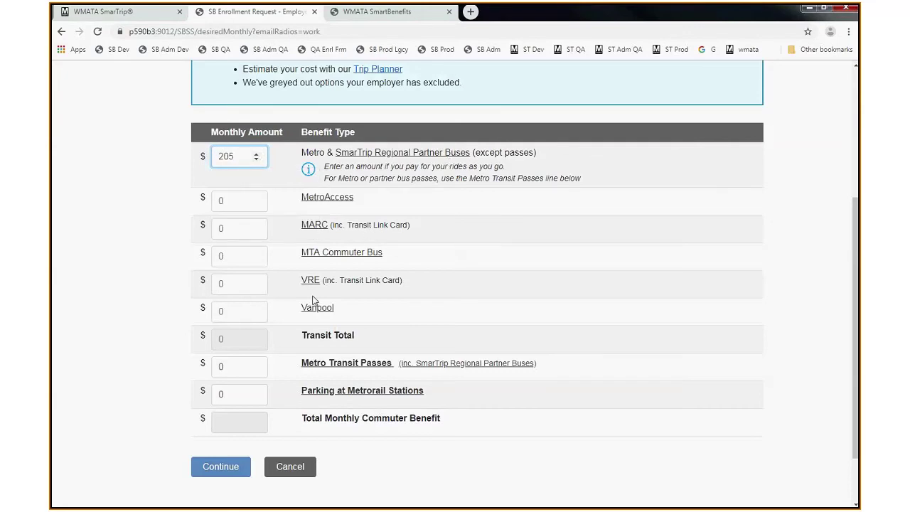
click(249, 344)
Step: Set the monthly Parking at Metrorail Stations amount to $85 and submit the desired benefit amounts
click(228, 393)
text(850)
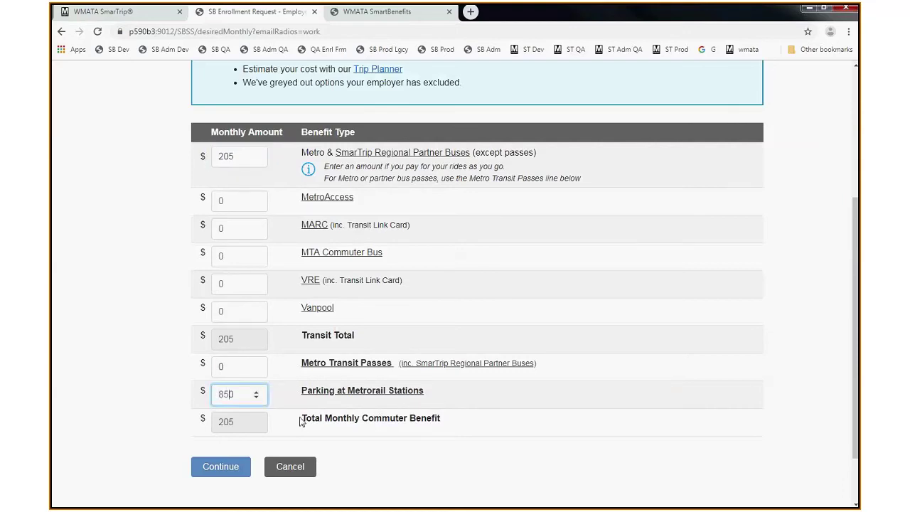
text(.)
click(248, 420)
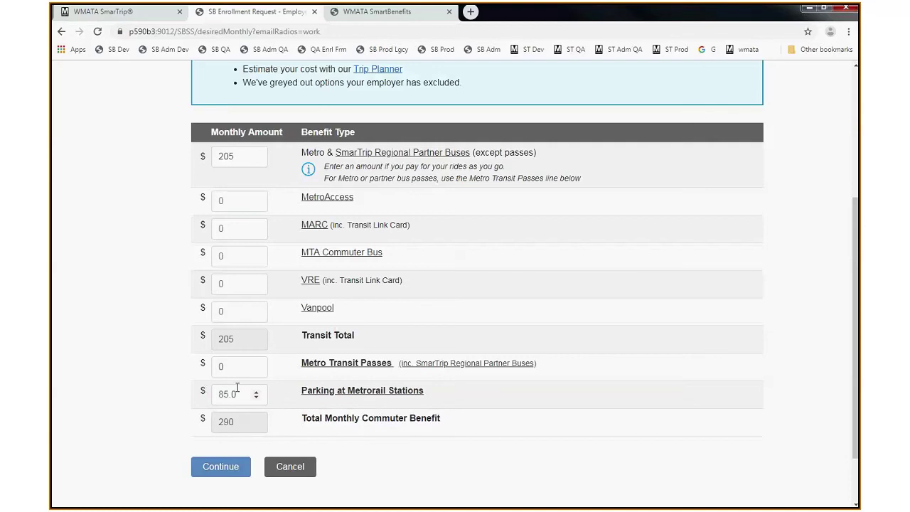
click(239, 393)
key(BackSpace)
key(BackSpace)
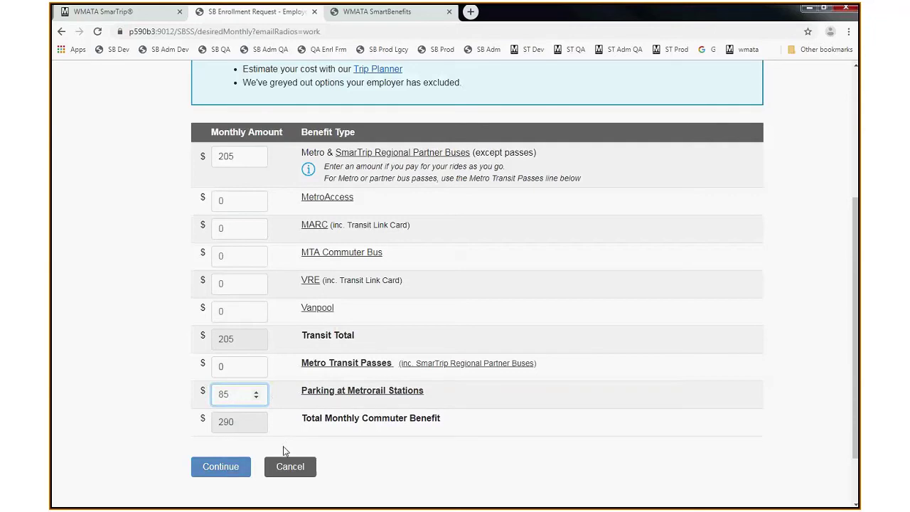
click(224, 474)
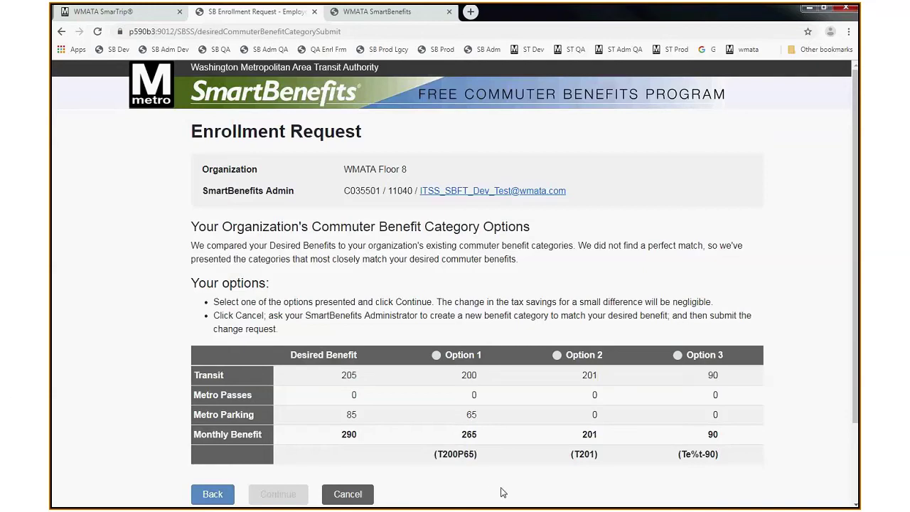
Step: Choose benefit category Option 1 (T200P65) and confirm the commuter benefit category information
click(436, 355)
click(284, 496)
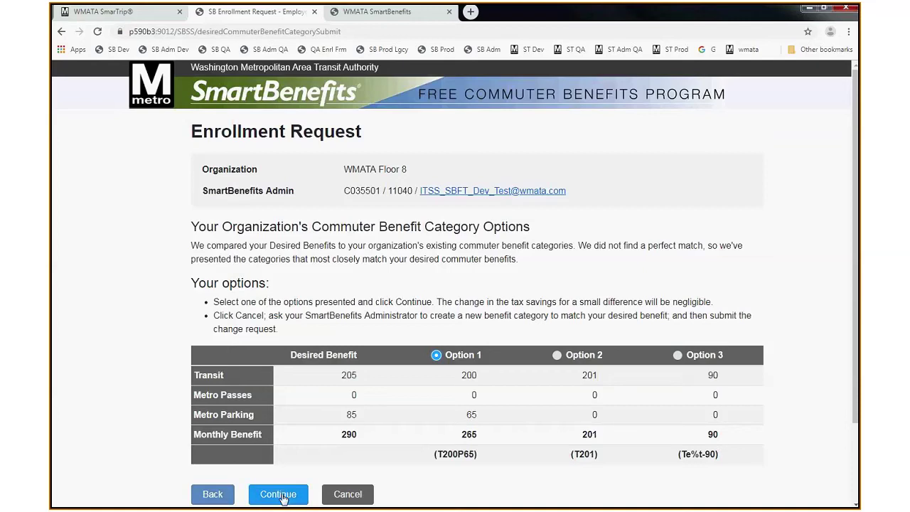
click(282, 496)
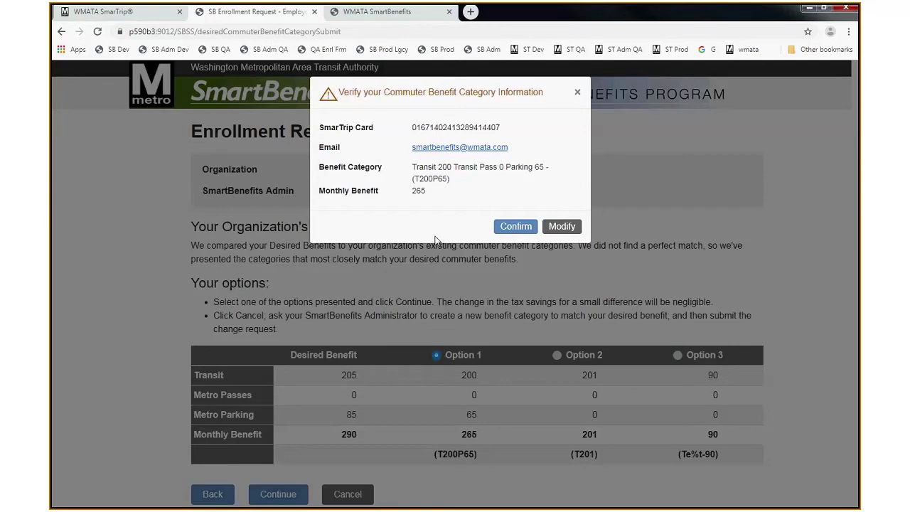
click(520, 229)
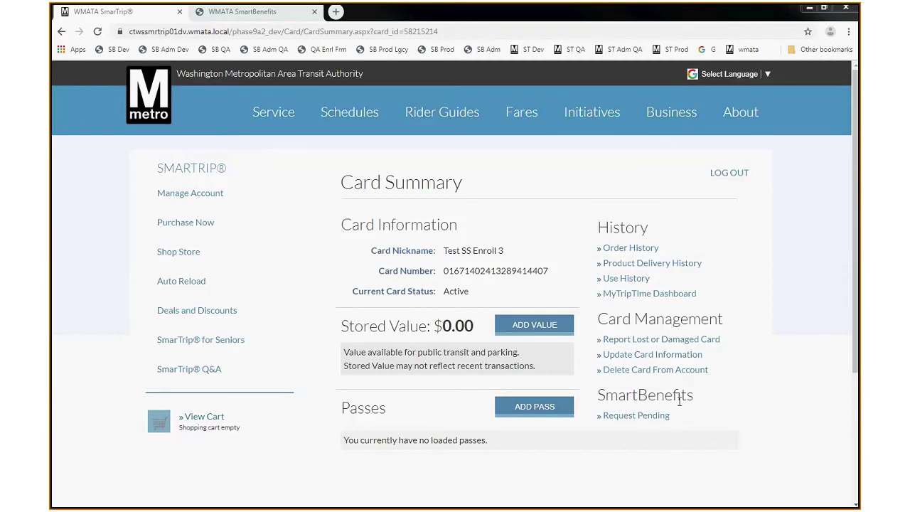
Step: Open the card's pending SmartBenefits request and review its upcoming benefit status and monthly benefit
click(628, 421)
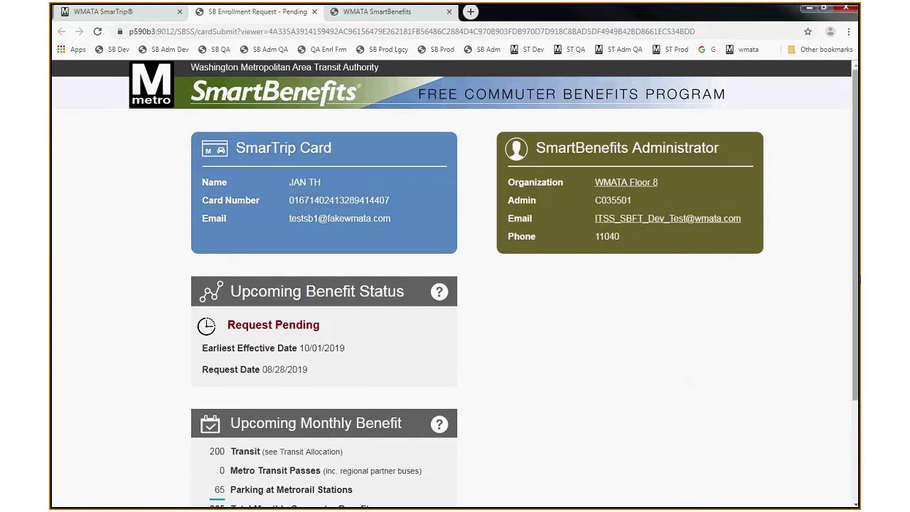
scroll(857, 334, down, 1)
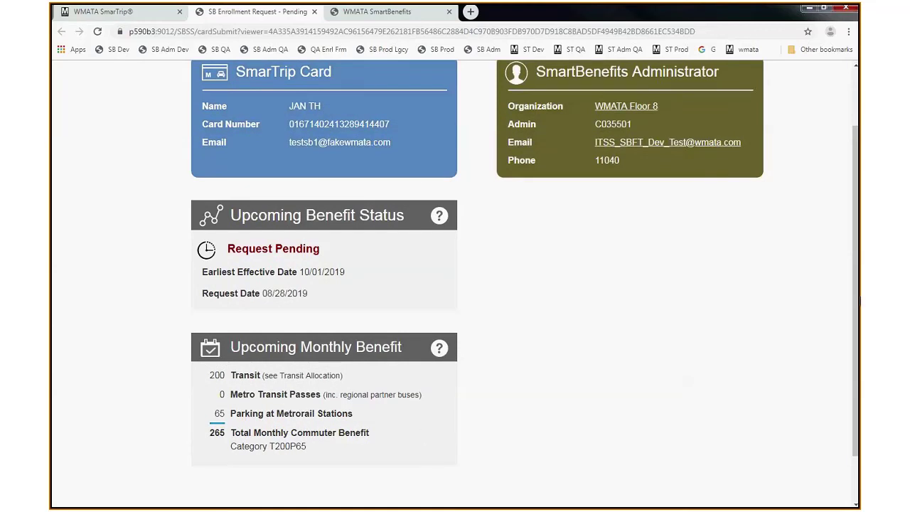
scroll(859, 263, up, 1)
scroll(839, 277, up, 1)
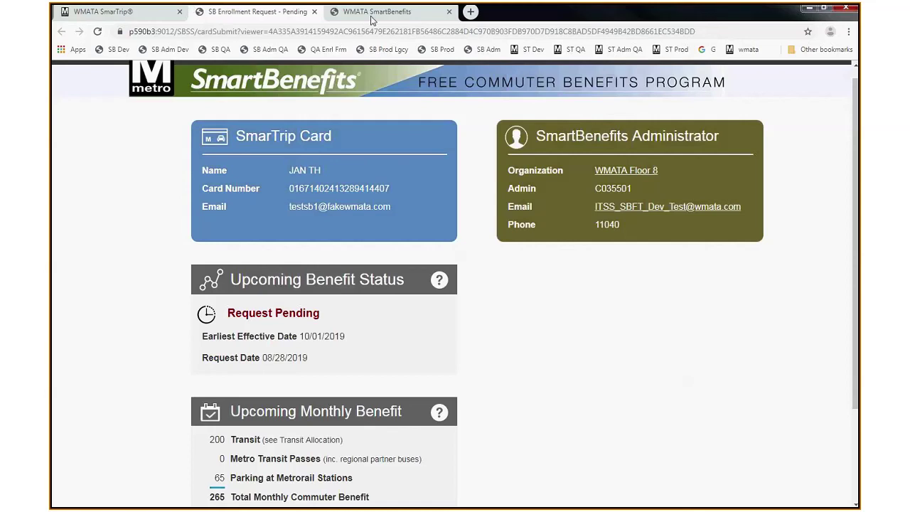
Step: Return to the SmarTrip card summary, point out the card nickname, and open the card information update
click(130, 19)
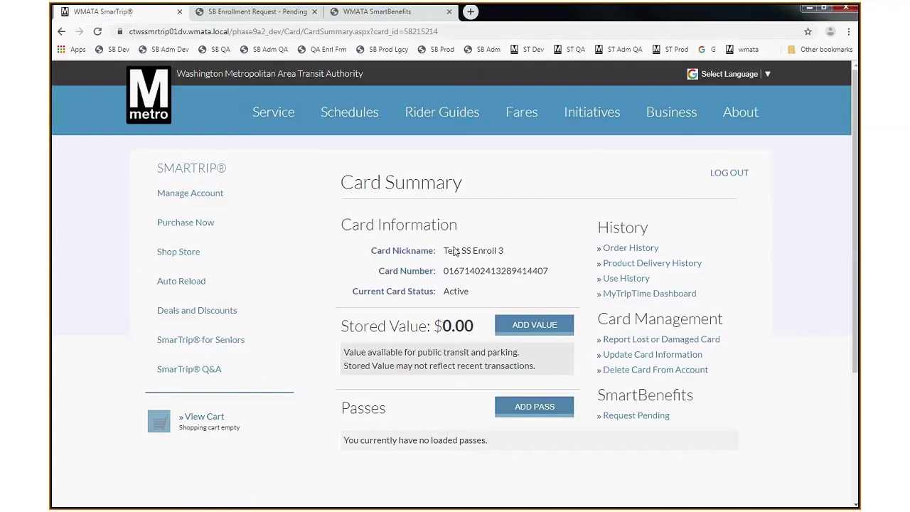
drag(441, 250, 504, 250)
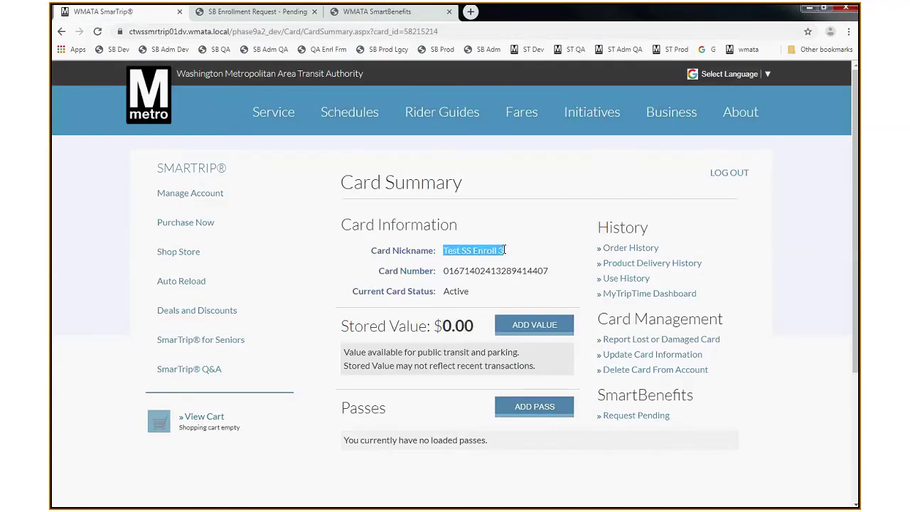
drag(392, 250, 435, 250)
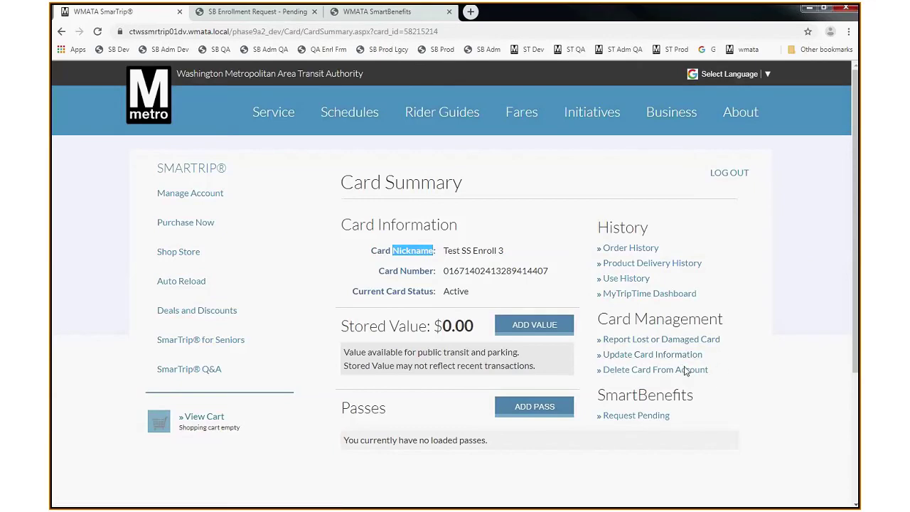
click(658, 361)
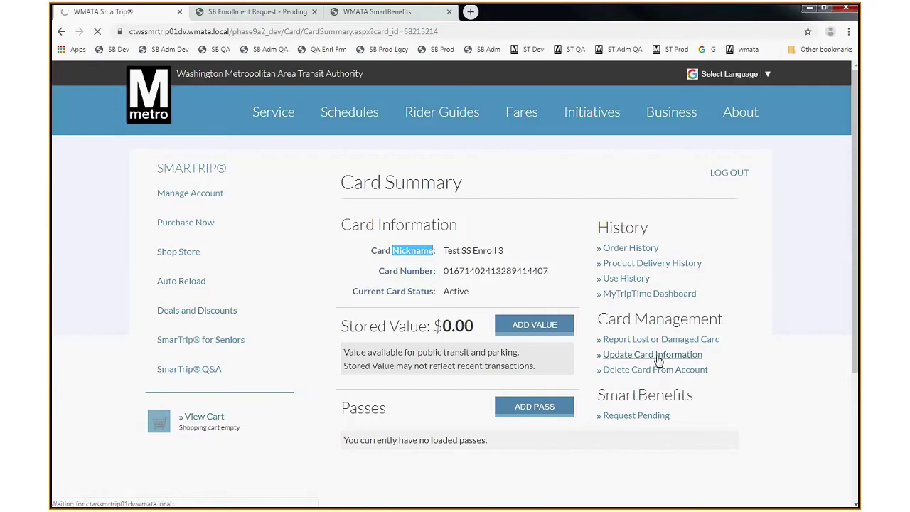
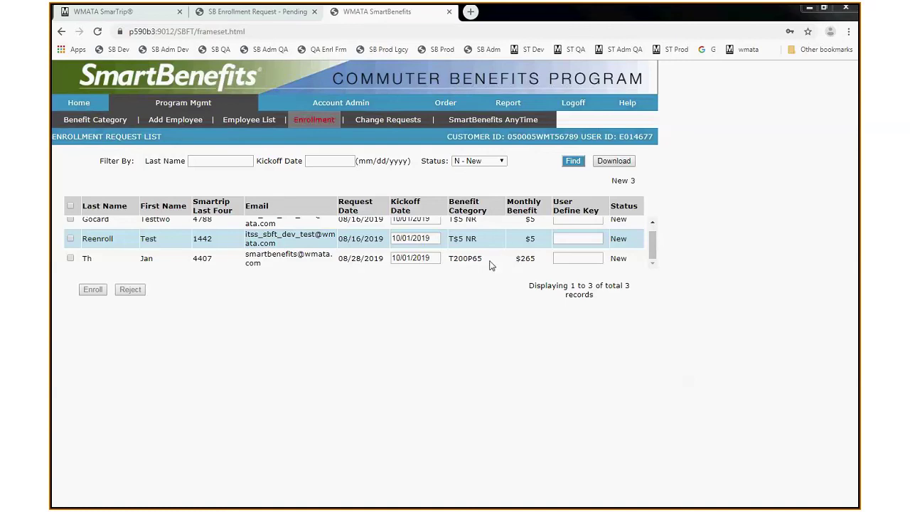
Step: In the employer's SmartBenefits enrollment list, select the new request with benefit category T200P65 and approve its enrollment
click(576, 258)
click(431, 319)
click(70, 259)
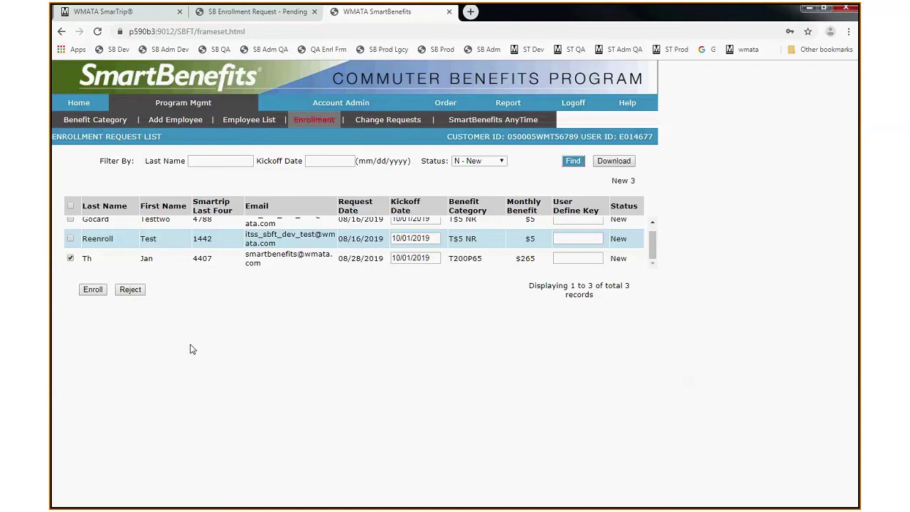
click(97, 292)
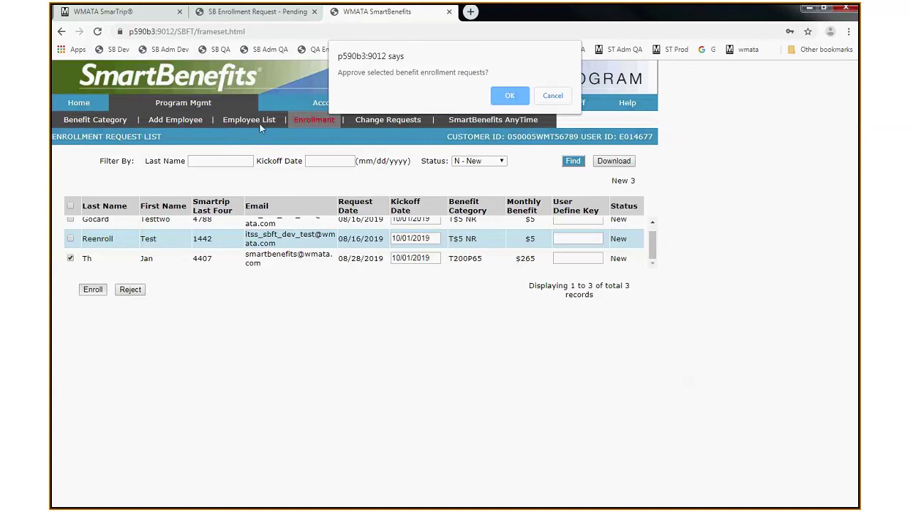
click(509, 98)
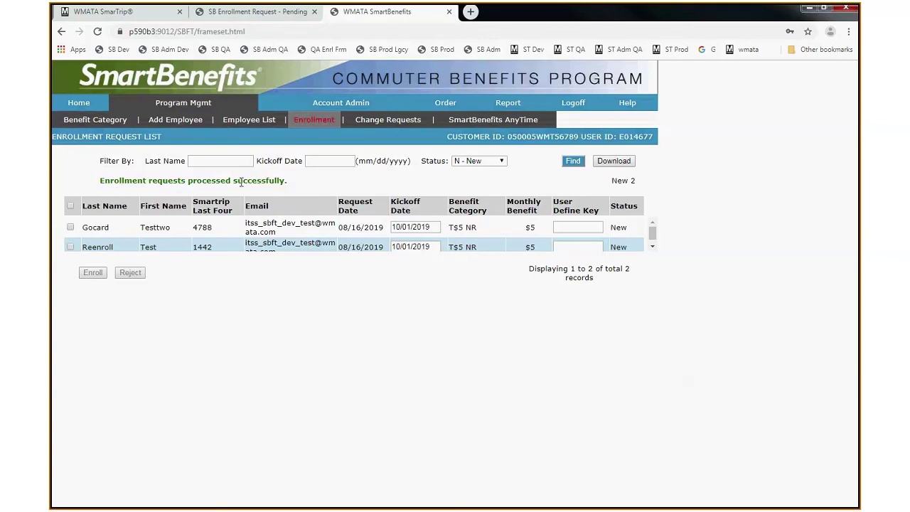